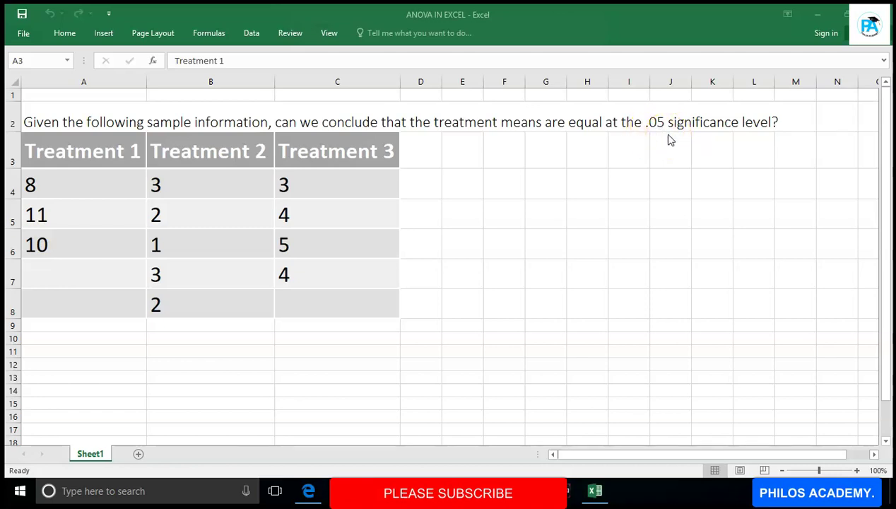
# Enable the Analysis ToolPak add-in through the Excel add-ins options.
pyautogui.click(252, 35)
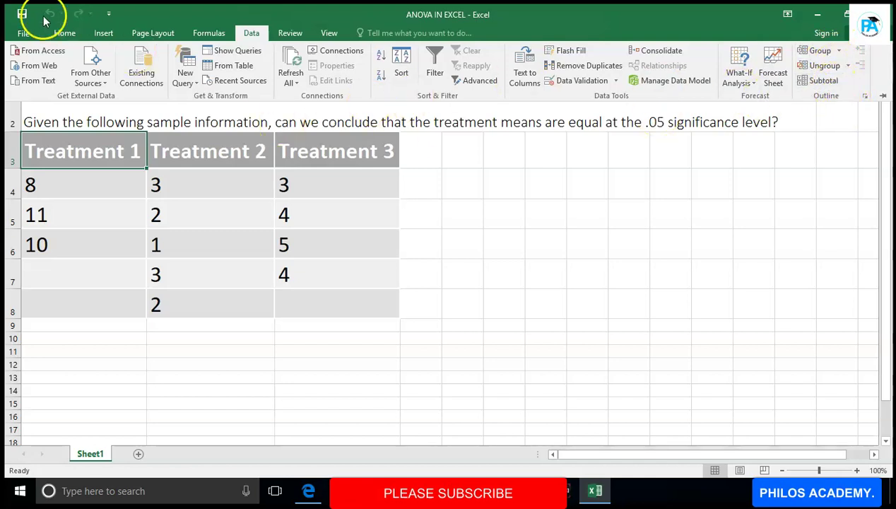
pyautogui.click(23, 33)
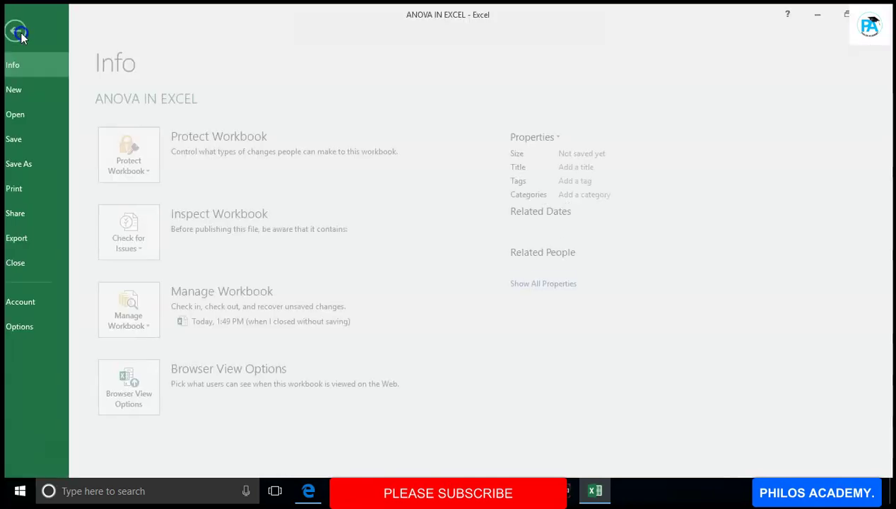
pyautogui.click(36, 327)
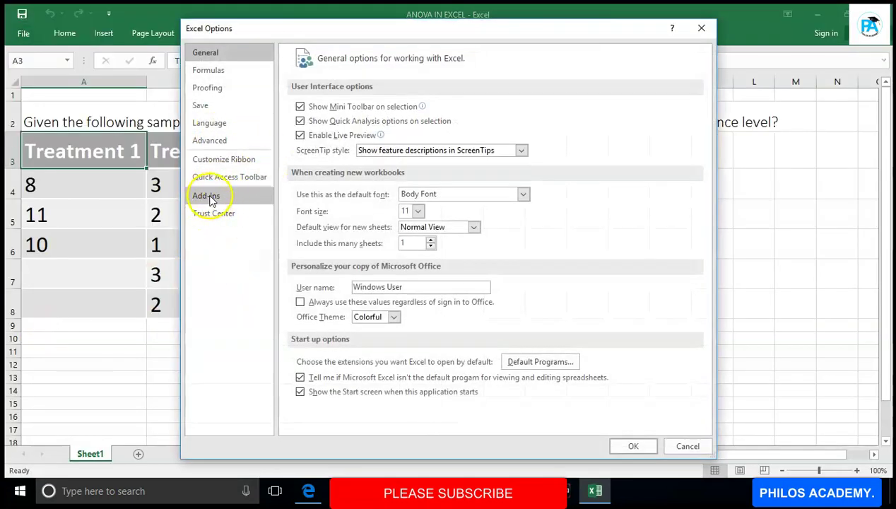
pyautogui.click(216, 200)
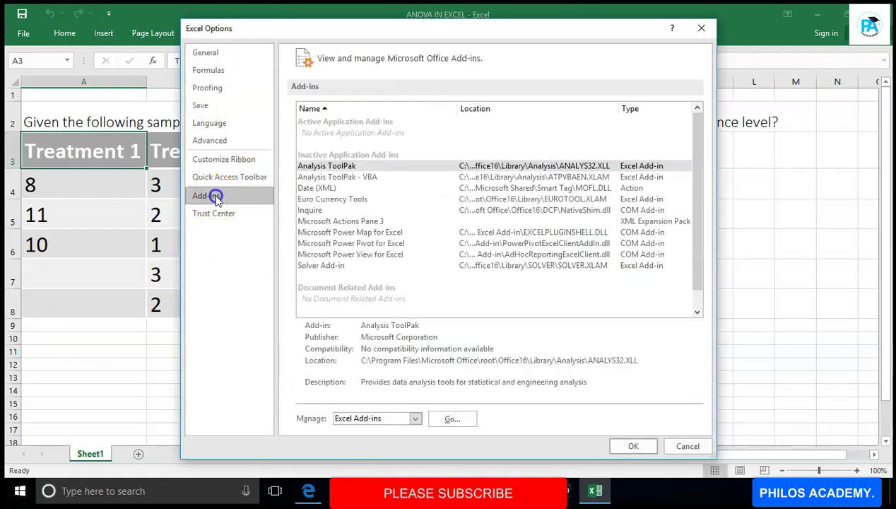
pyautogui.click(349, 168)
pyautogui.click(453, 418)
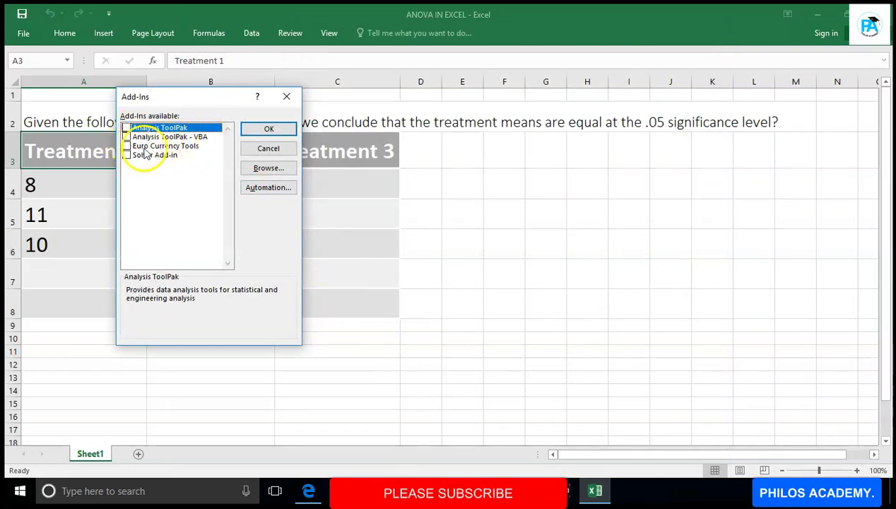
pyautogui.click(127, 128)
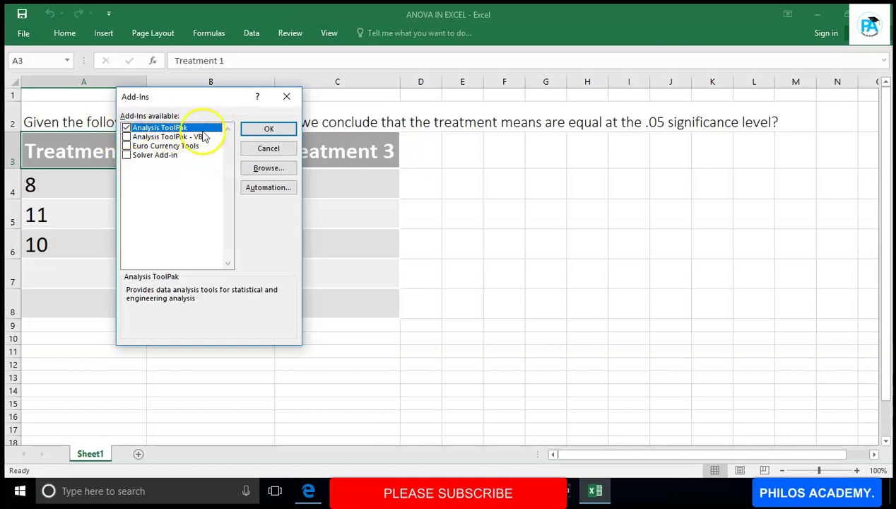
pyautogui.click(279, 131)
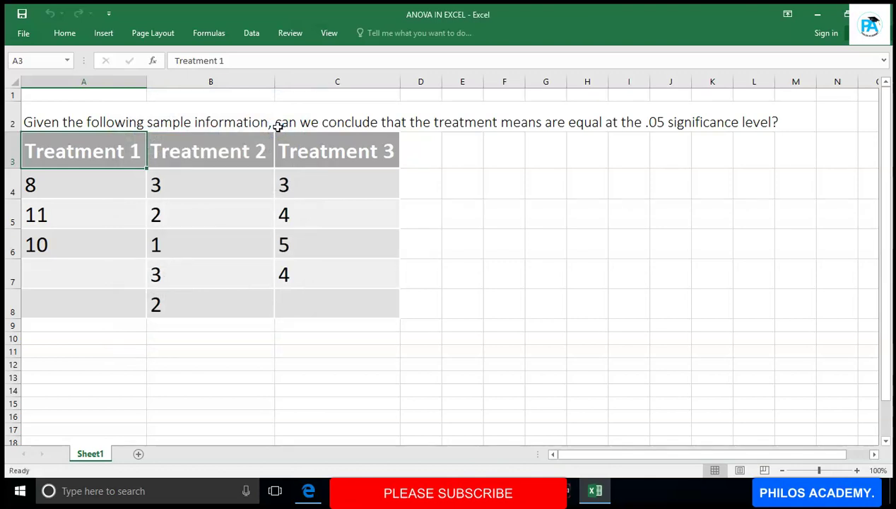
# Start the Anova: Single Factor tool from the data analysis tools.
pyautogui.click(253, 35)
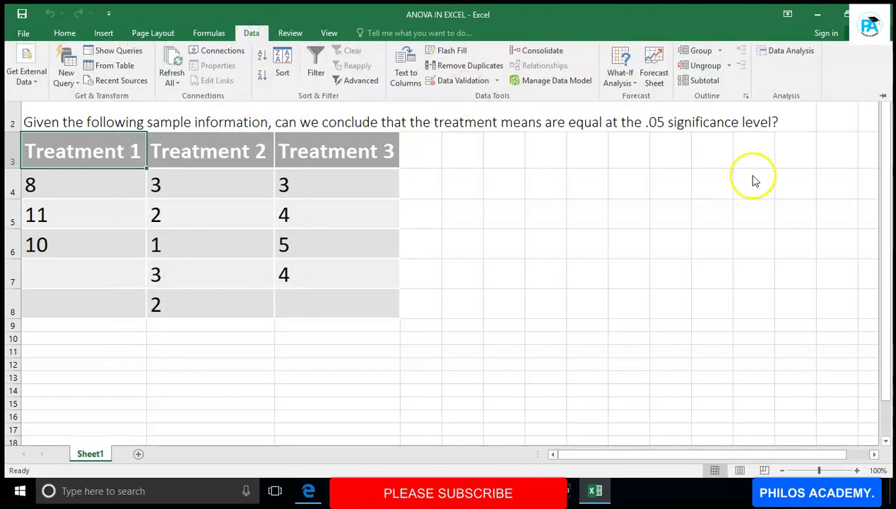
pyautogui.click(783, 60)
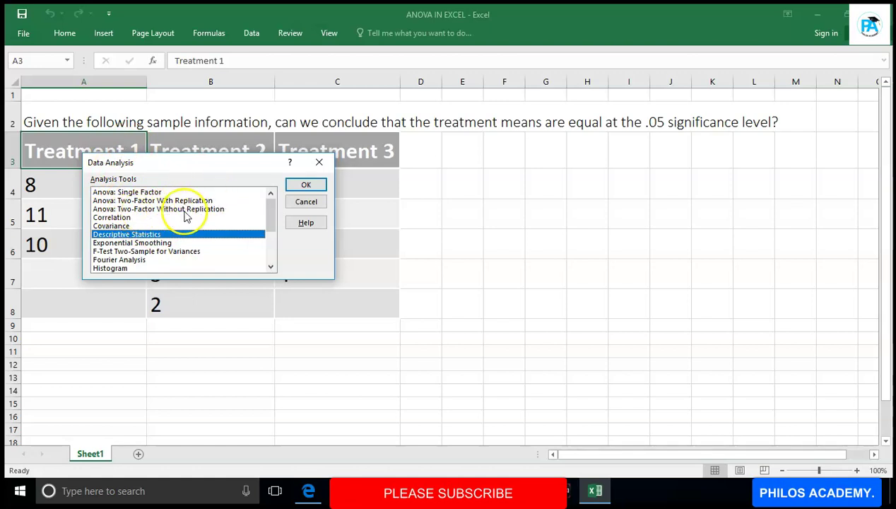
pyautogui.click(162, 193)
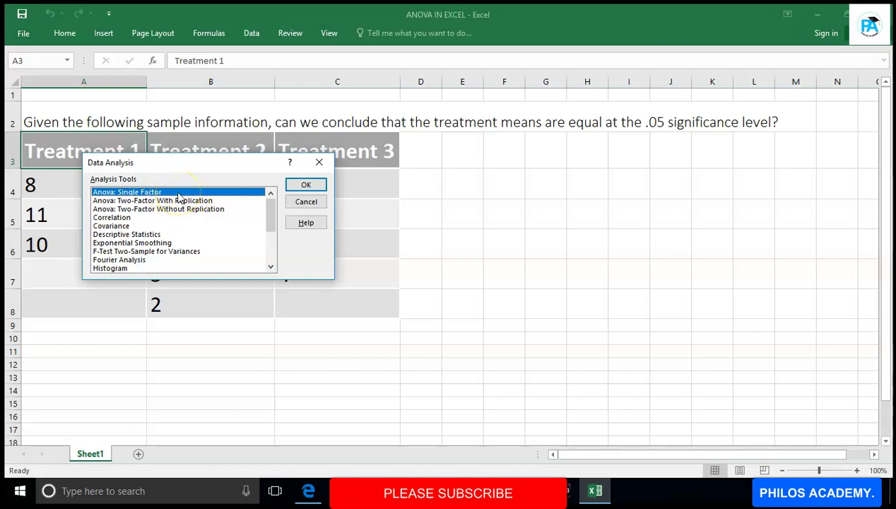
pyautogui.click(306, 186)
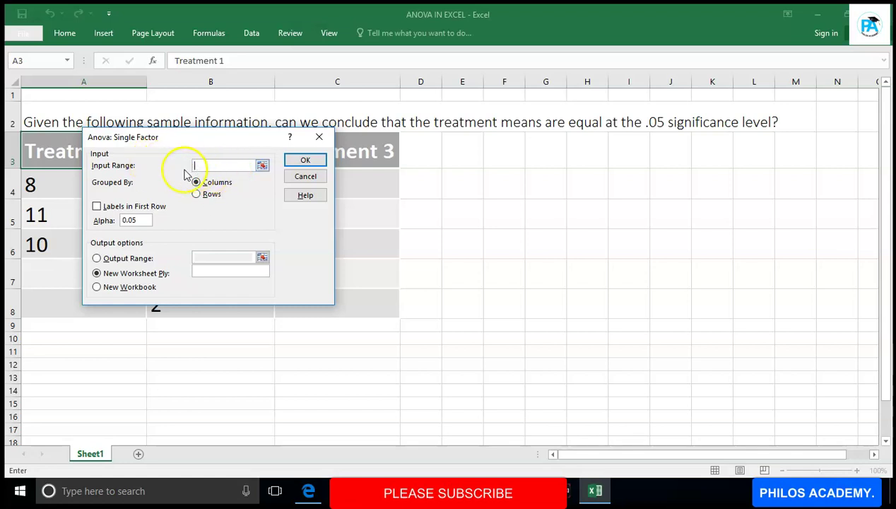
# Set the ANOVA input range to A3:C8, grouped by columns, with labels in the first row and alpha 0.05.
pyautogui.click(46, 151)
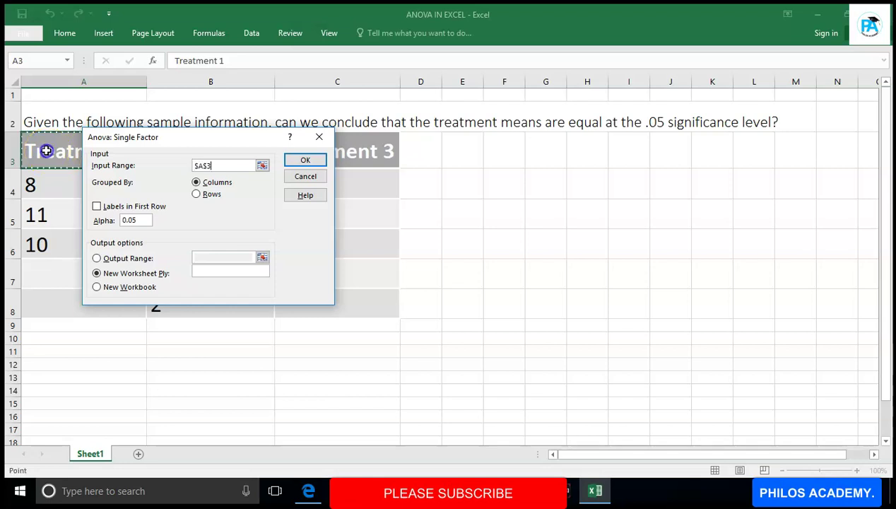
pyautogui.moveTo(53, 151); pyautogui.dragTo(335, 306)
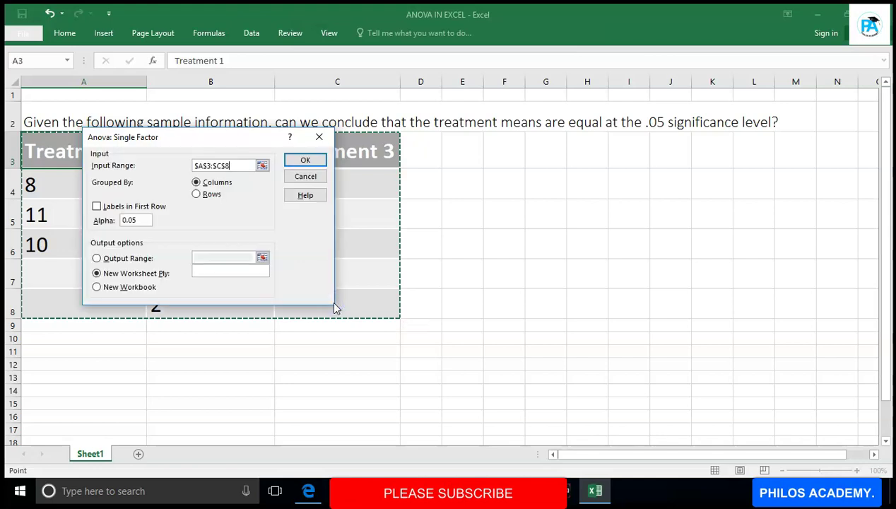
pyautogui.click(207, 164)
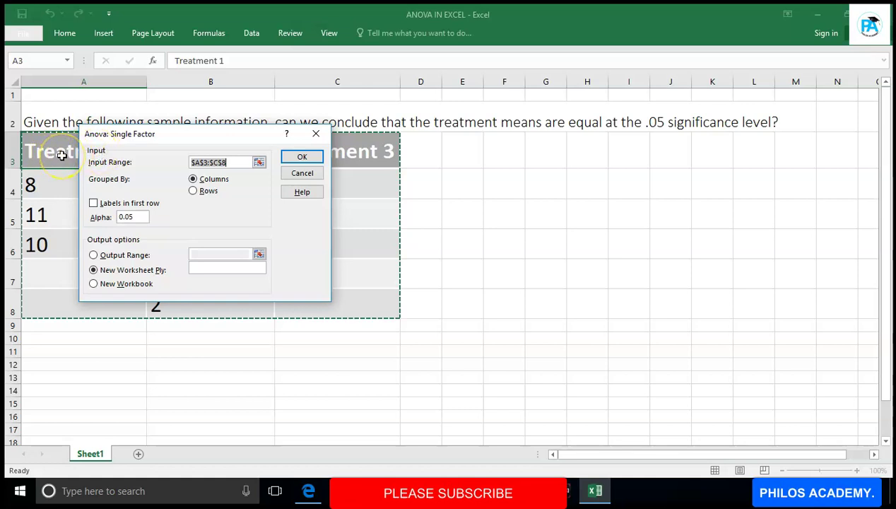
pyautogui.click(60, 155)
pyautogui.doubleClick(201, 162)
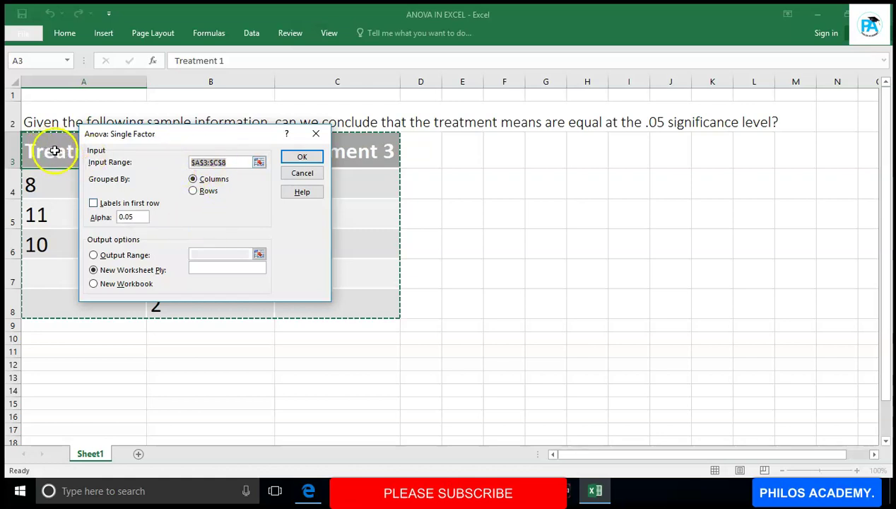
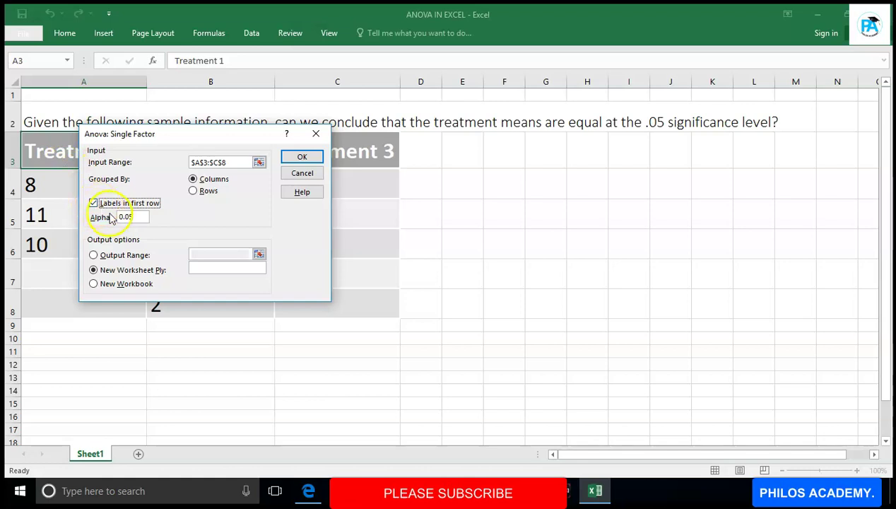
pyautogui.click(137, 219)
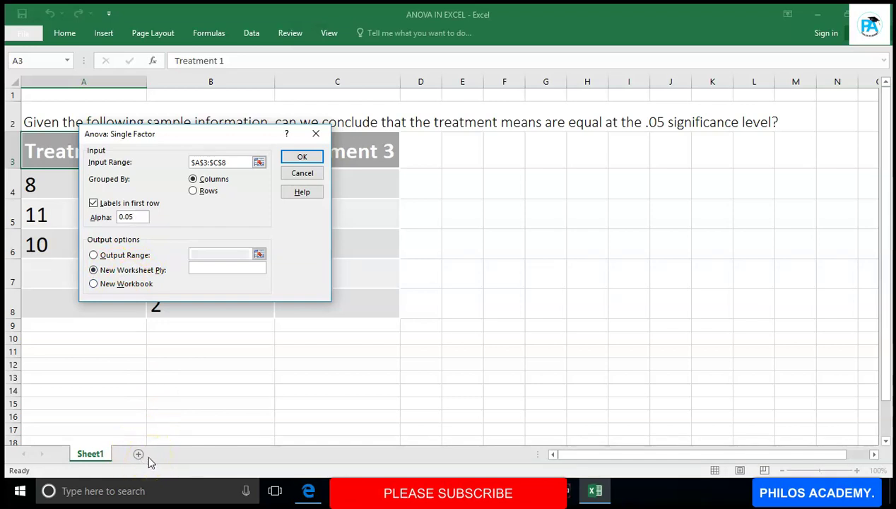
# Direct the ANOVA results to output range E3:N18 on the same sheet and run the analysis.
pyautogui.click(94, 284)
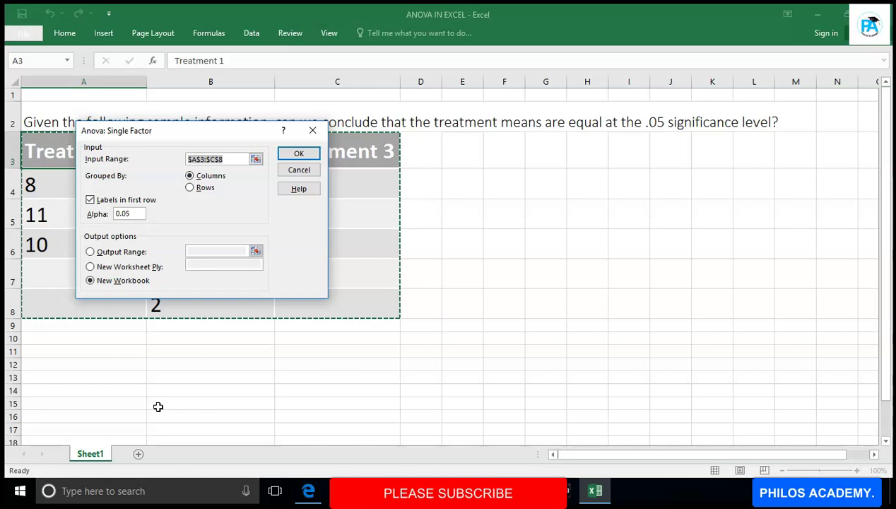
pyautogui.click(91, 253)
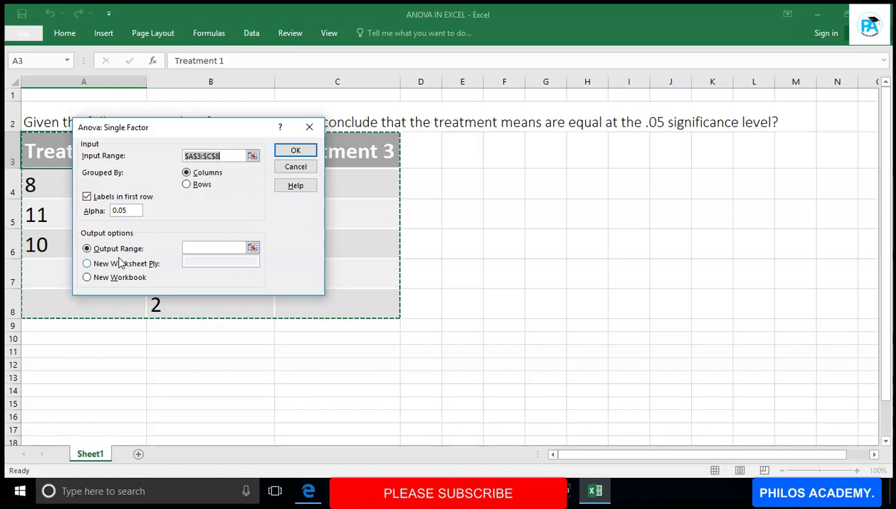
pyautogui.click(197, 246)
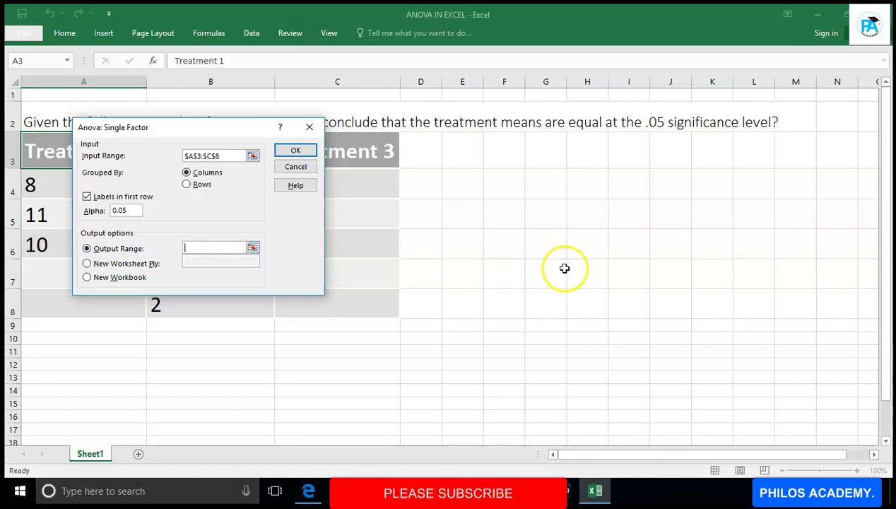
pyautogui.moveTo(458, 145); pyautogui.dragTo(855, 439)
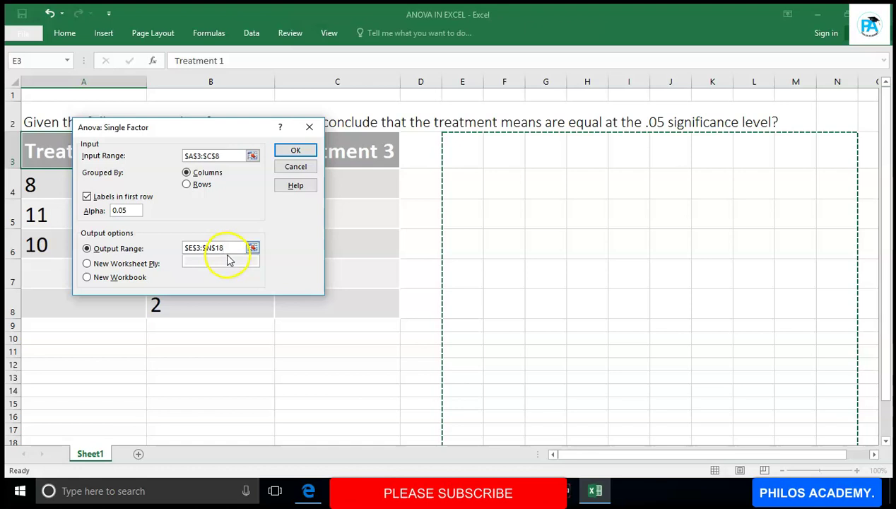
pyautogui.click(284, 150)
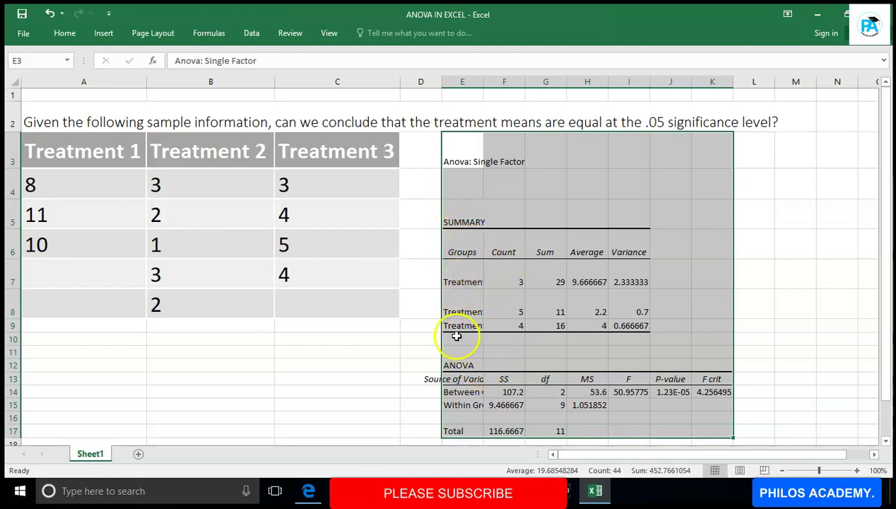
# Examine the group names, sums, averages and variances of the three treatments in the SUMMARY table.
pyautogui.click(461, 280)
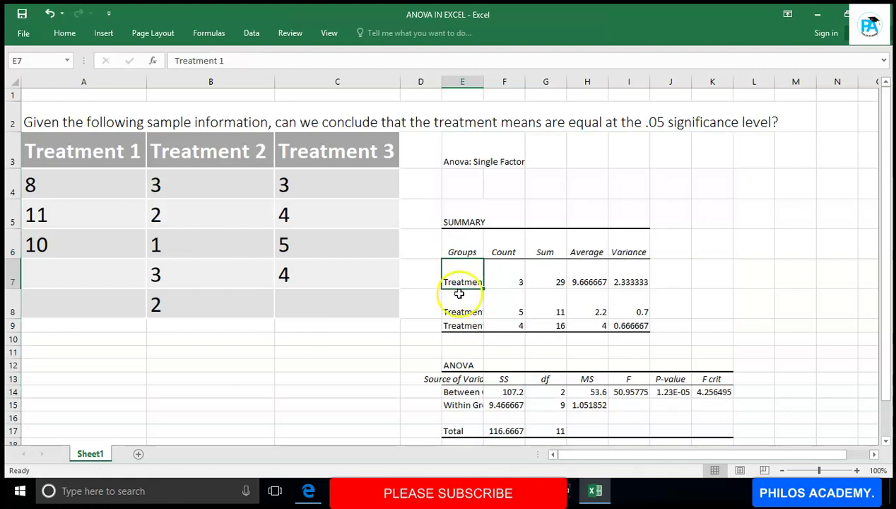
pyautogui.click(458, 304)
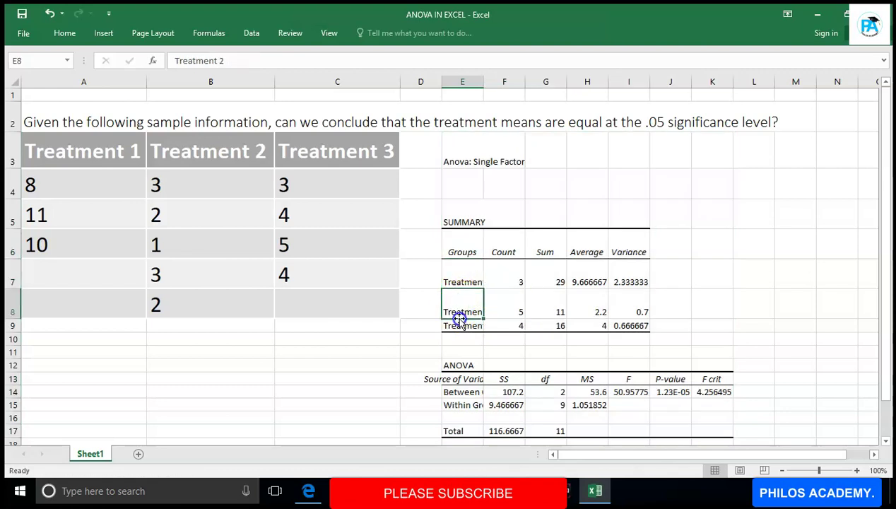
pyautogui.click(461, 324)
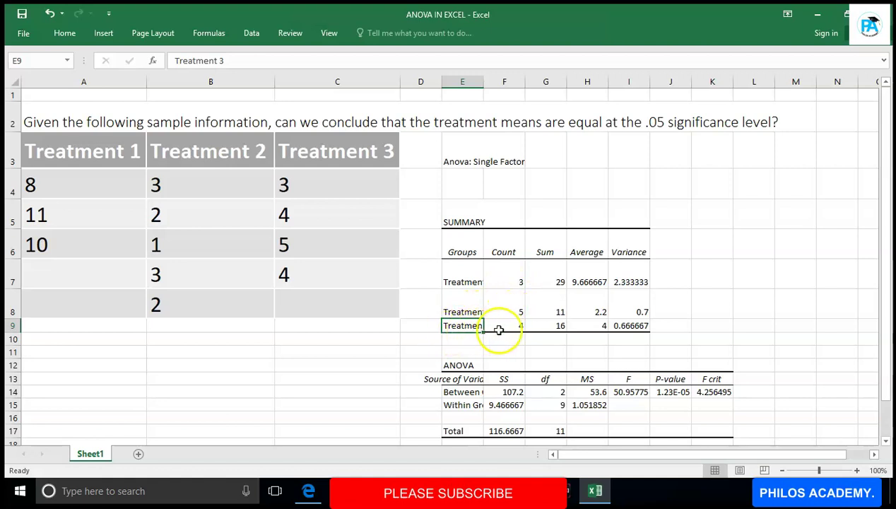
pyautogui.click(556, 282)
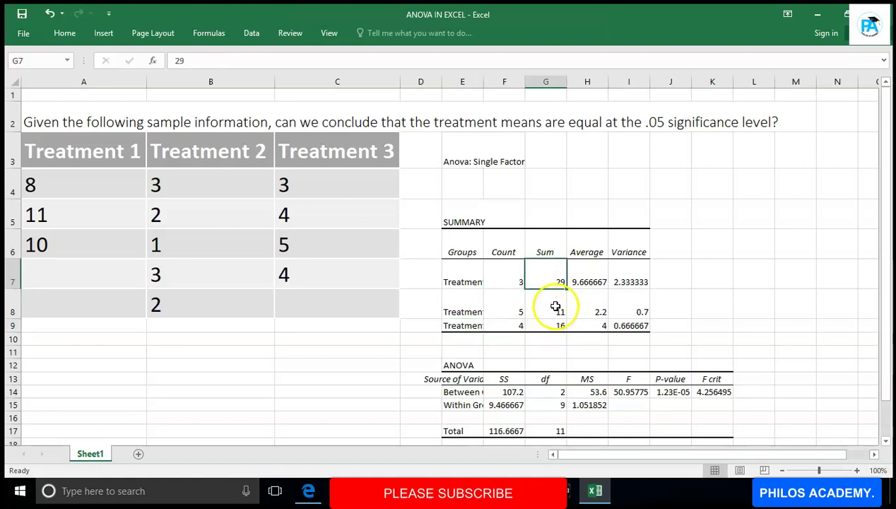
pyautogui.click(557, 306)
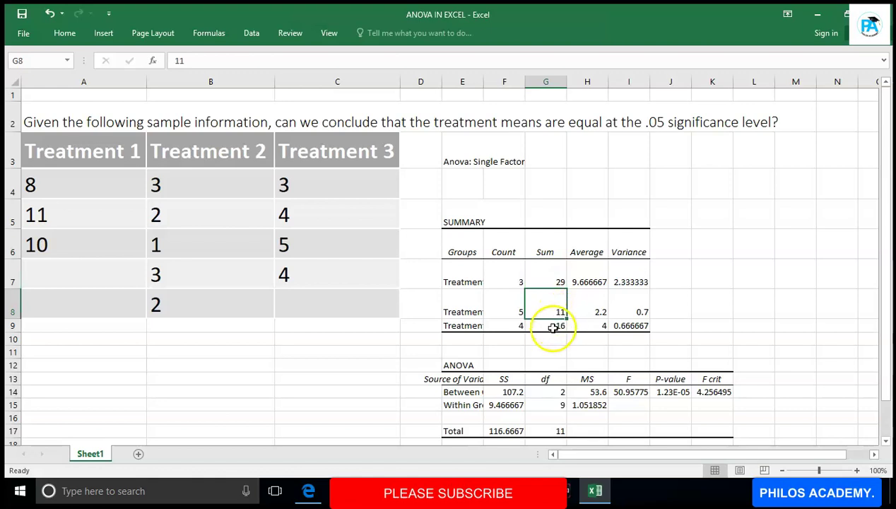
pyautogui.click(554, 328)
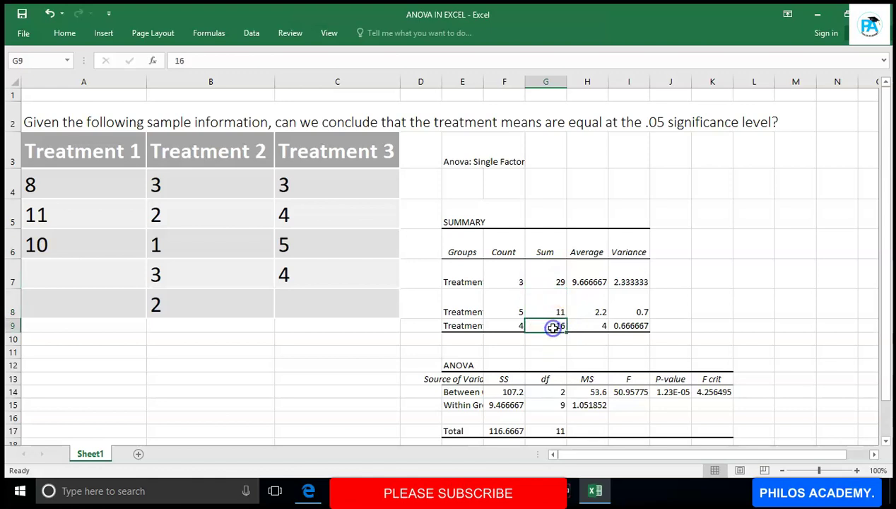
pyautogui.click(589, 246)
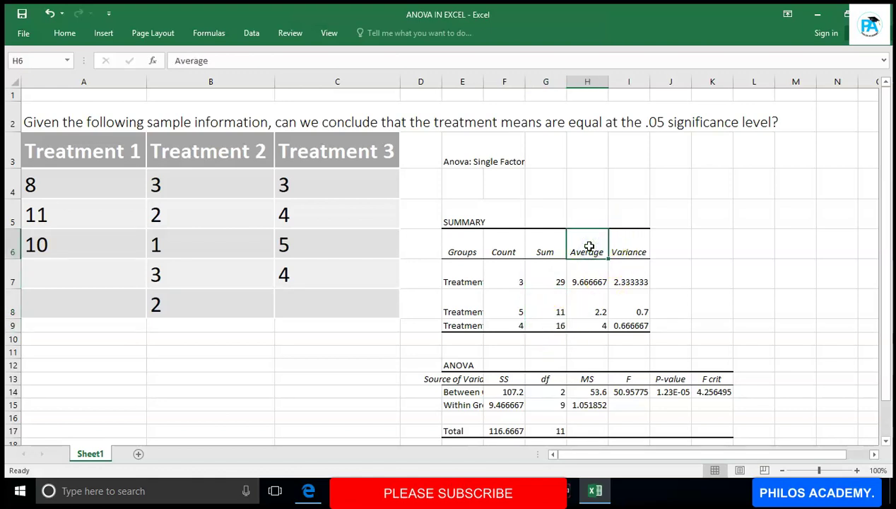
pyautogui.click(589, 281)
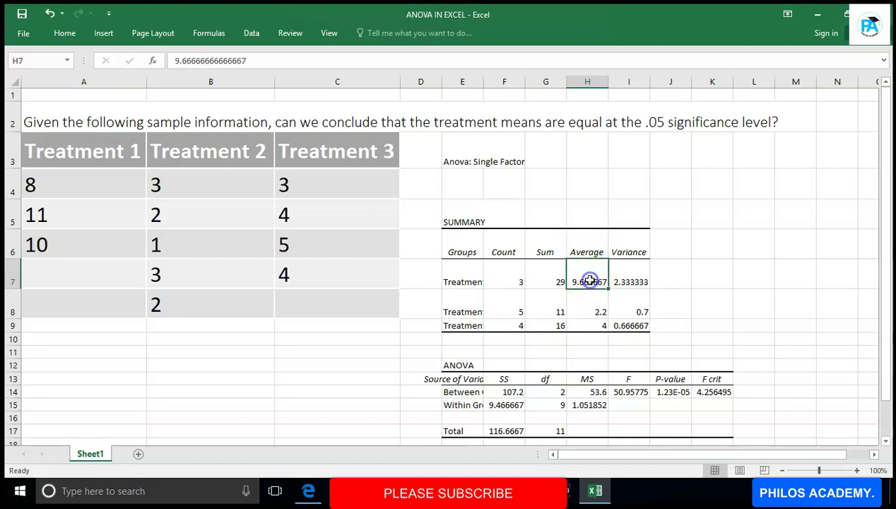
pyautogui.click(589, 300)
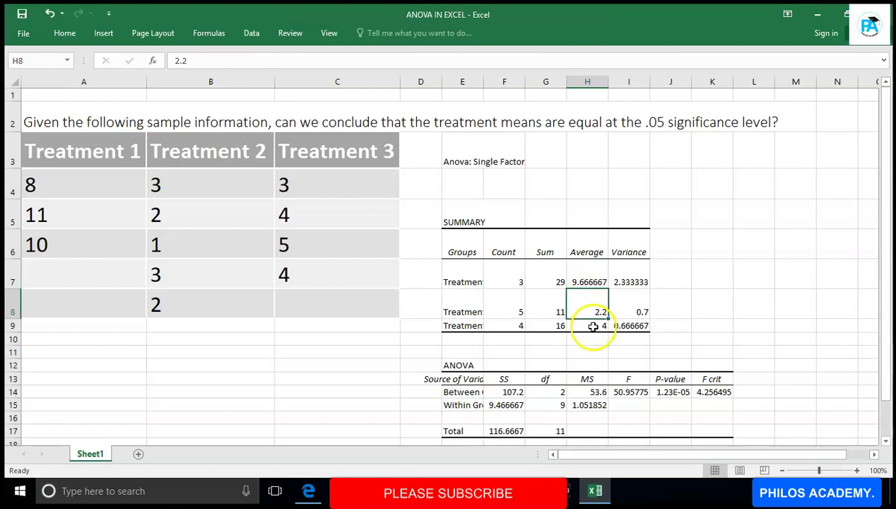
pyautogui.click(594, 326)
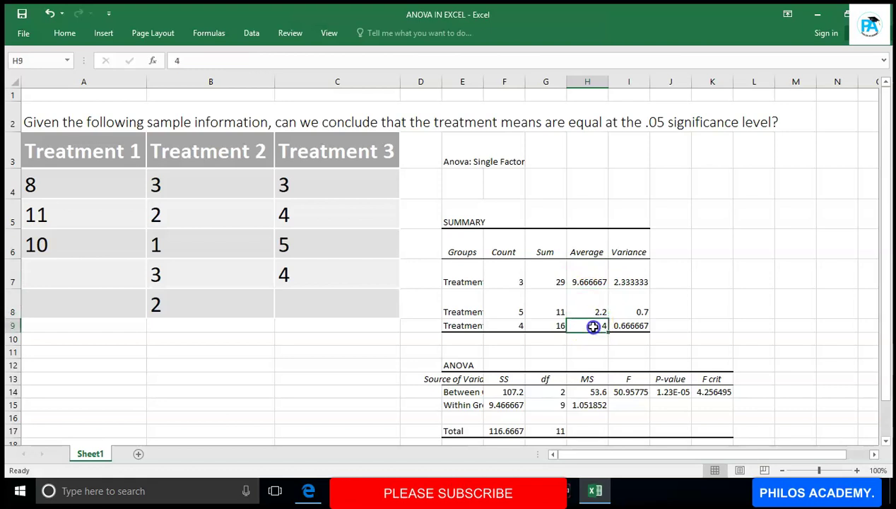
pyautogui.click(627, 281)
pyautogui.click(623, 299)
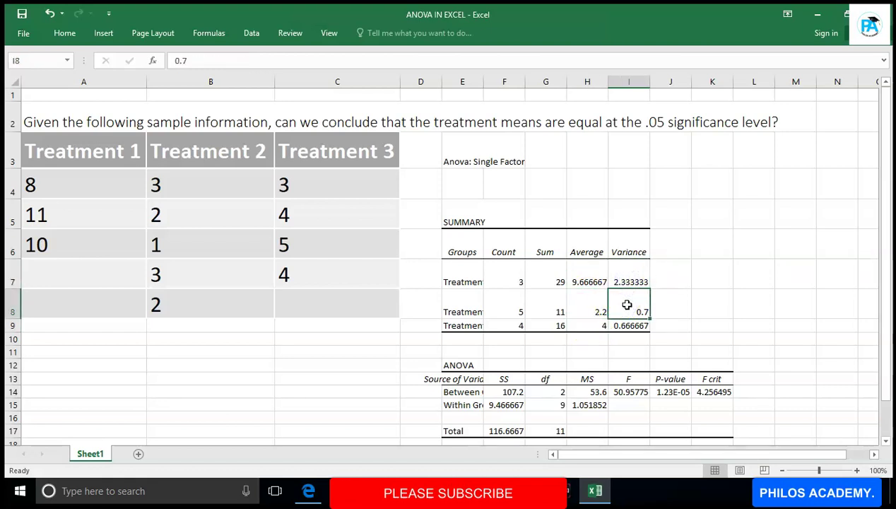
pyautogui.click(628, 325)
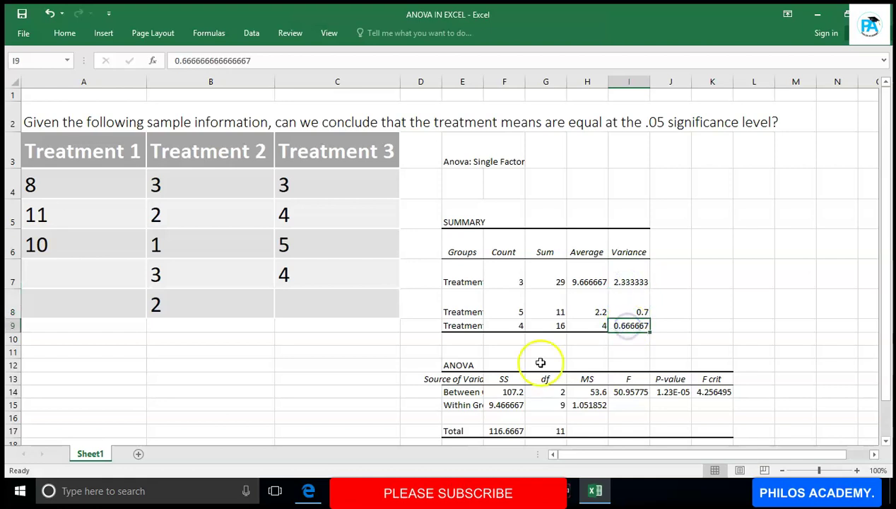
# Examine the ANOVA table's sources of variation, sums of squares, and between-groups and within-groups degrees of freedom.
pyautogui.click(475, 366)
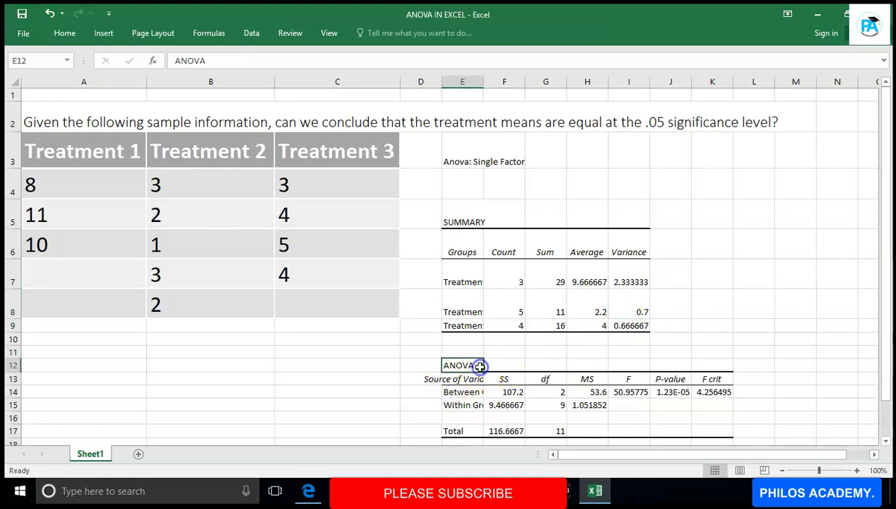
pyautogui.click(472, 377)
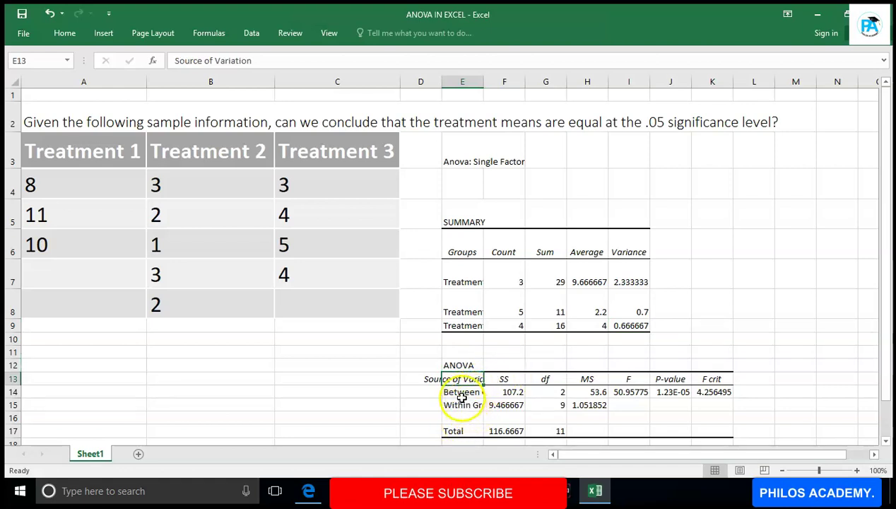
pyautogui.click(507, 380)
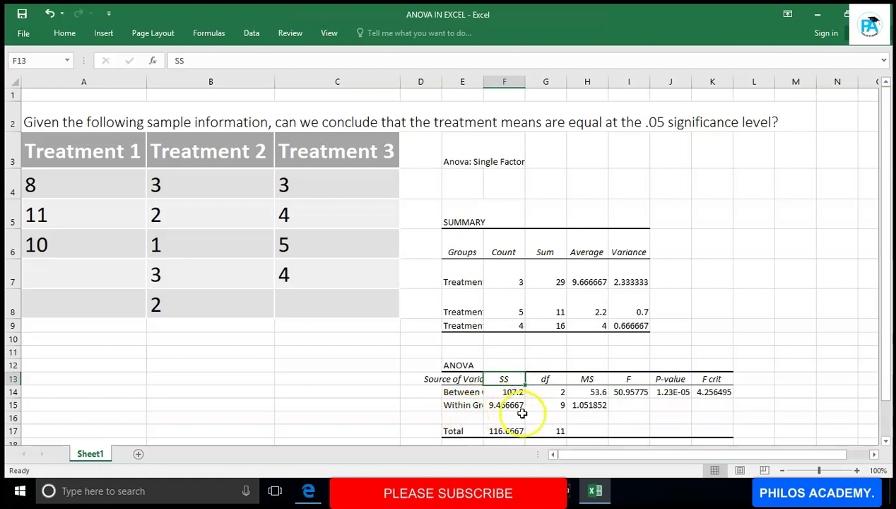
pyautogui.click(552, 379)
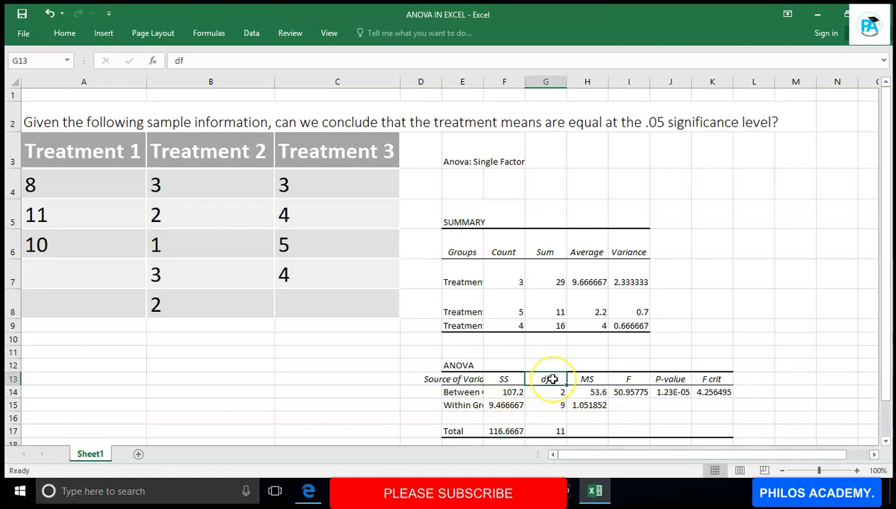
pyautogui.click(562, 395)
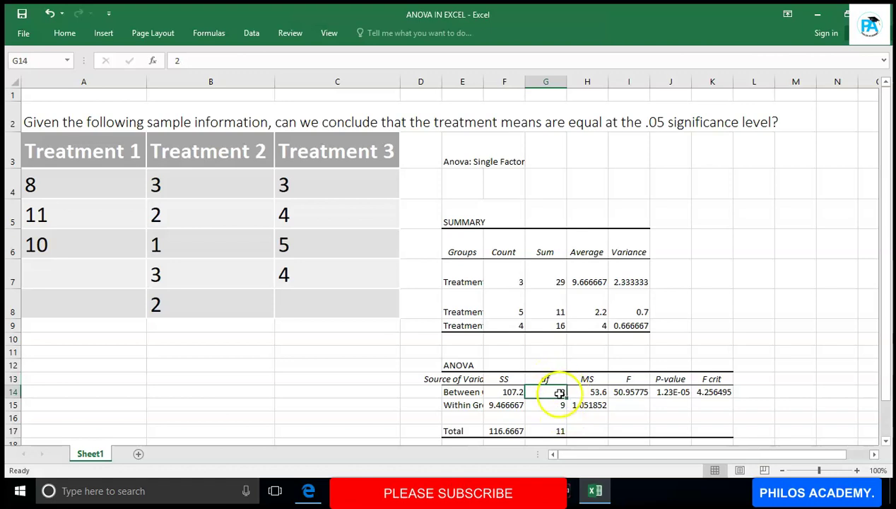
pyautogui.click(561, 408)
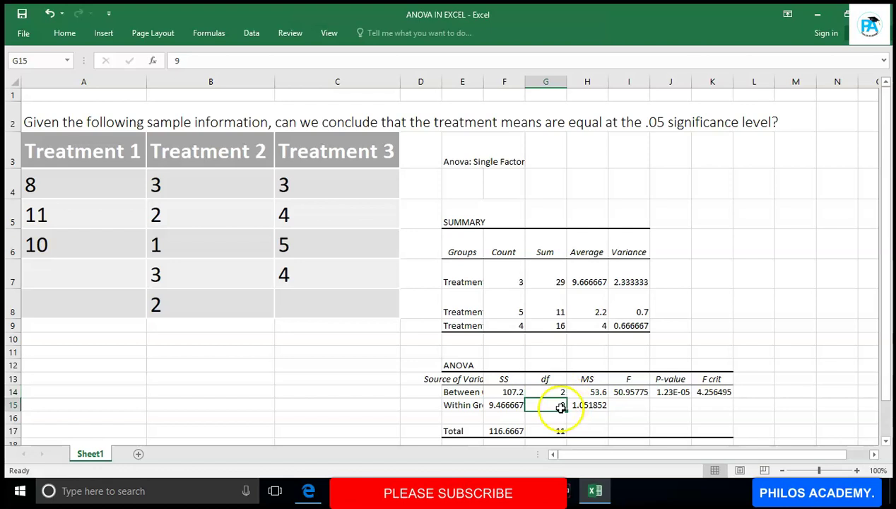
pyautogui.click(560, 392)
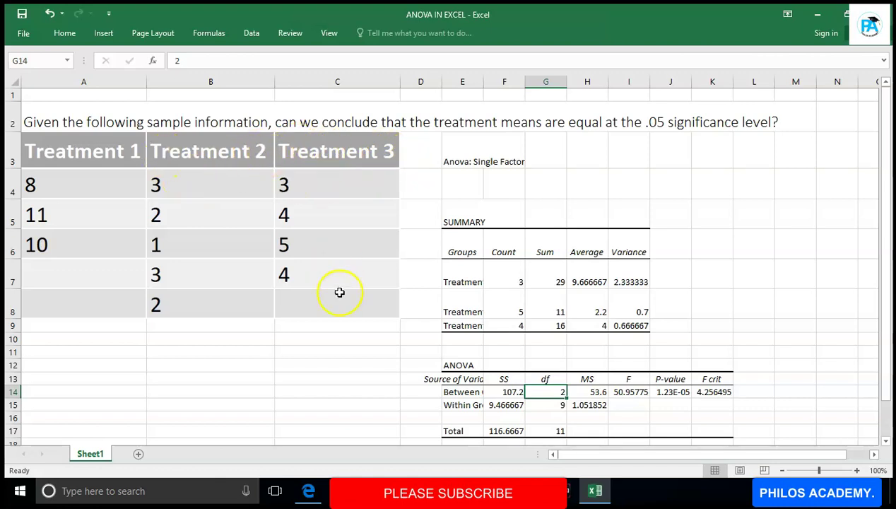
pyautogui.click(559, 407)
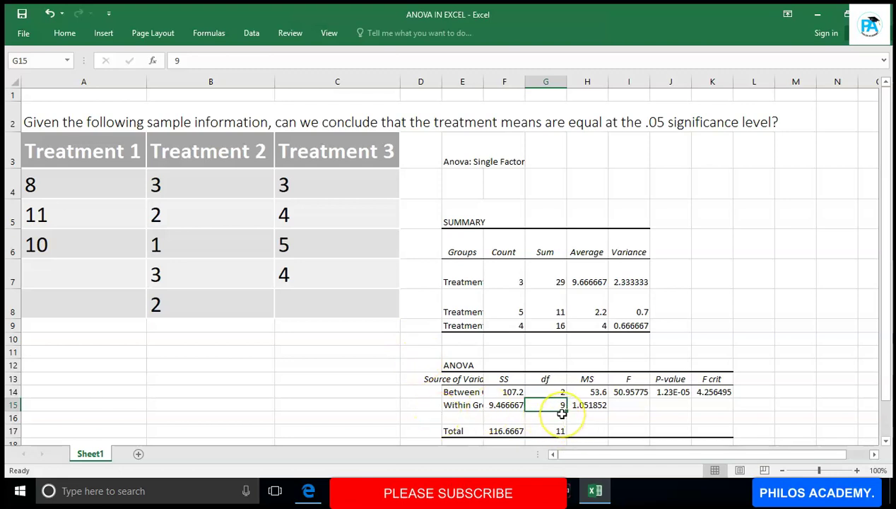
# Examine the between-groups and within-groups mean squares in the ANOVA table against their sums of squares and degrees of freedom.
pyautogui.click(587, 370)
pyautogui.click(589, 379)
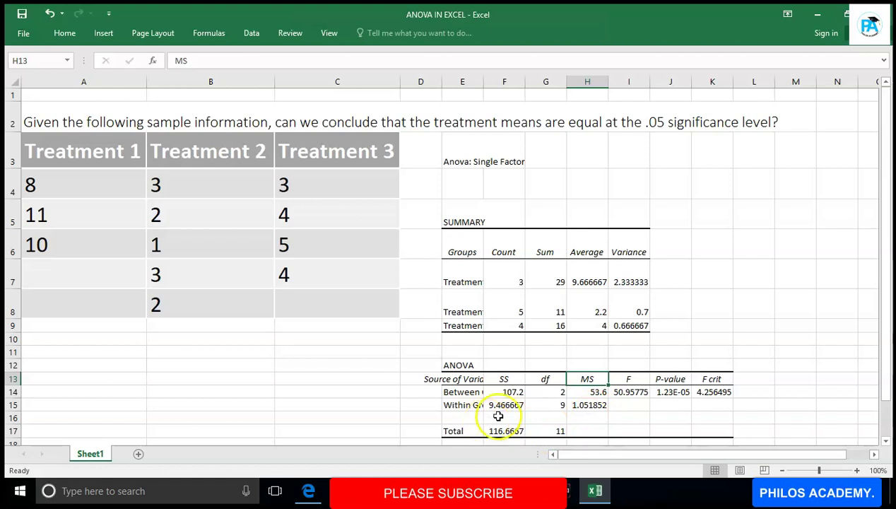
pyautogui.click(588, 406)
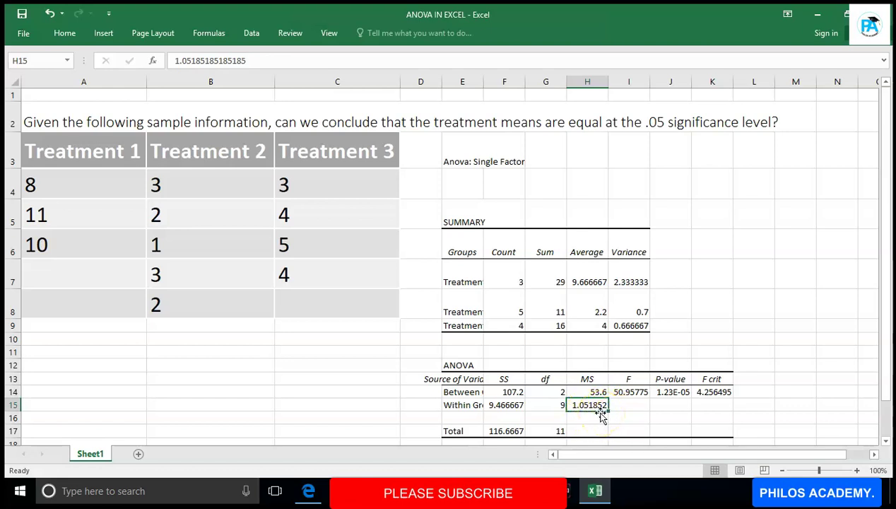
pyautogui.click(591, 380)
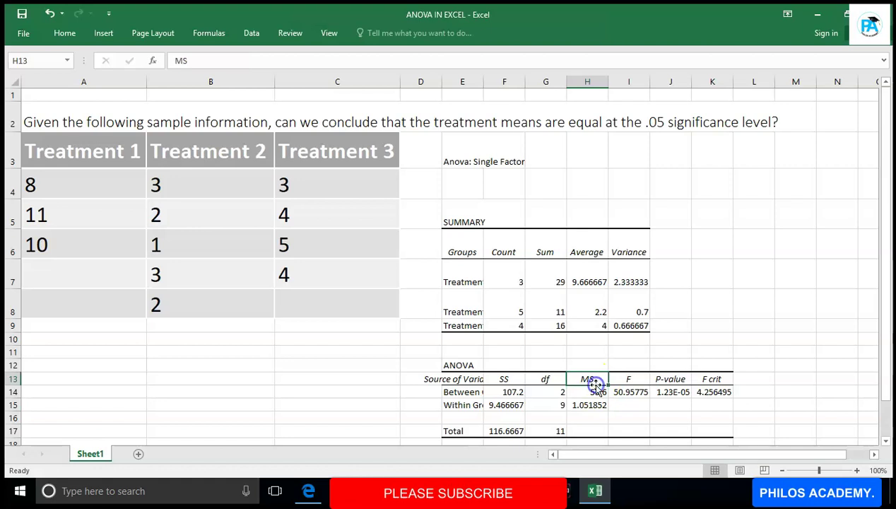
pyautogui.click(593, 393)
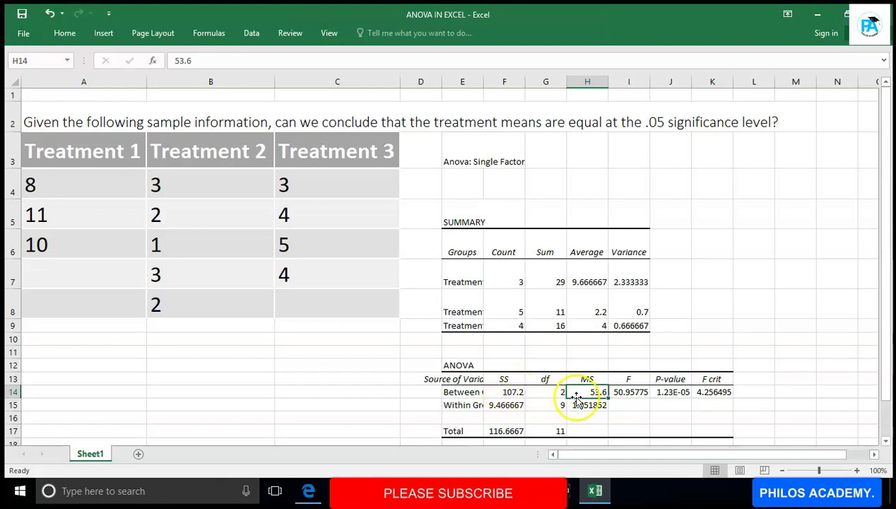
pyautogui.click(508, 403)
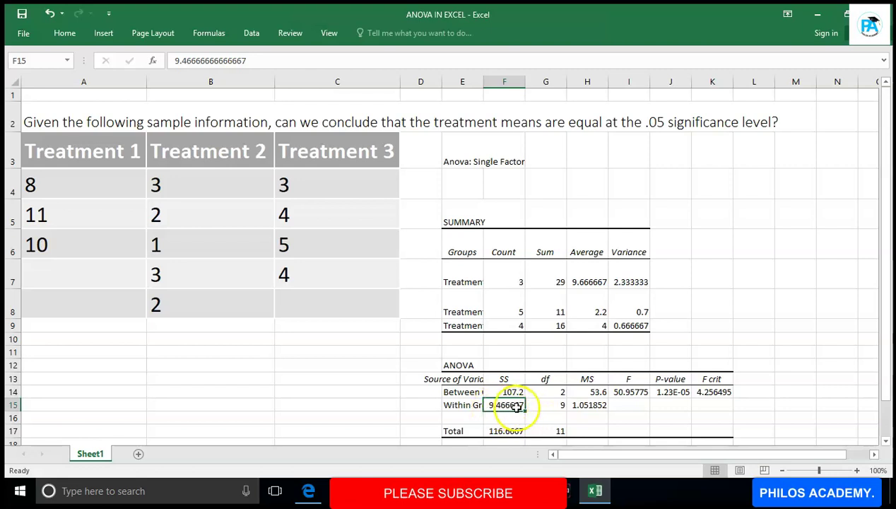
pyautogui.click(556, 403)
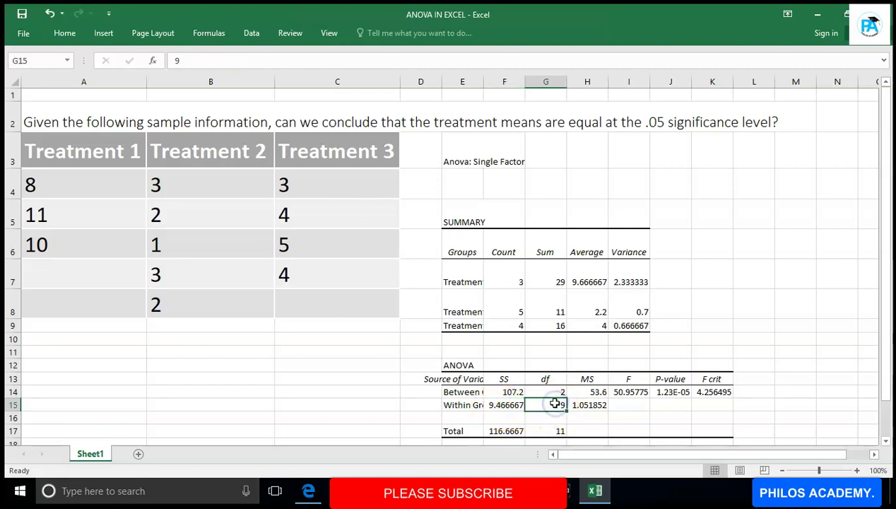
pyautogui.click(598, 408)
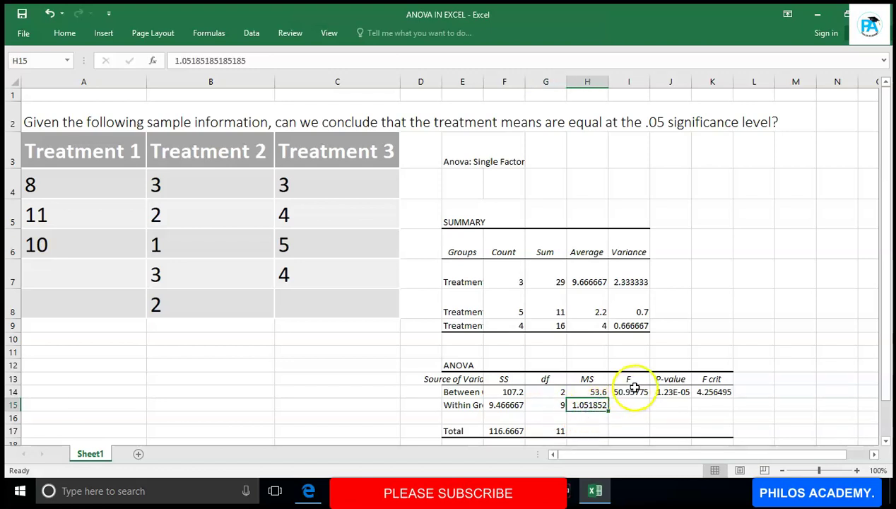
# Compare the F statistic with F crit and the P-value with the .05 significance level to judge whether the treatment means are equal.
pyautogui.click(633, 381)
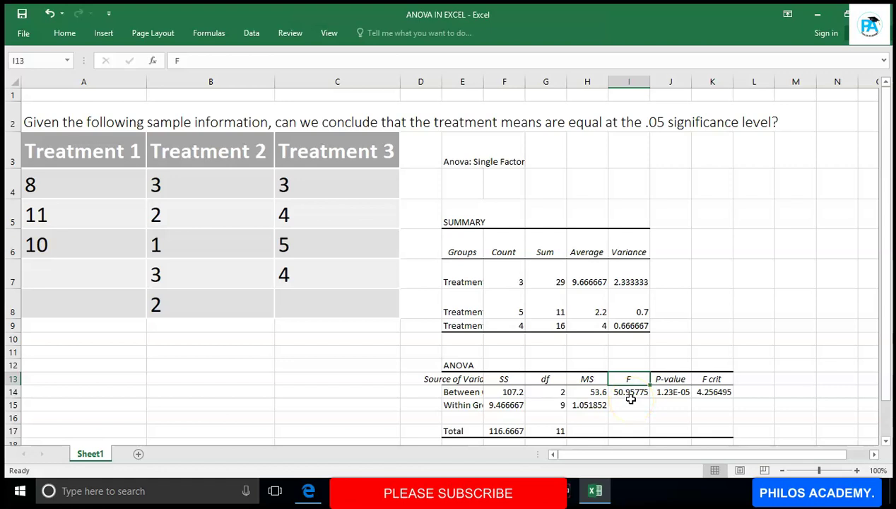
pyautogui.click(673, 380)
pyautogui.click(667, 393)
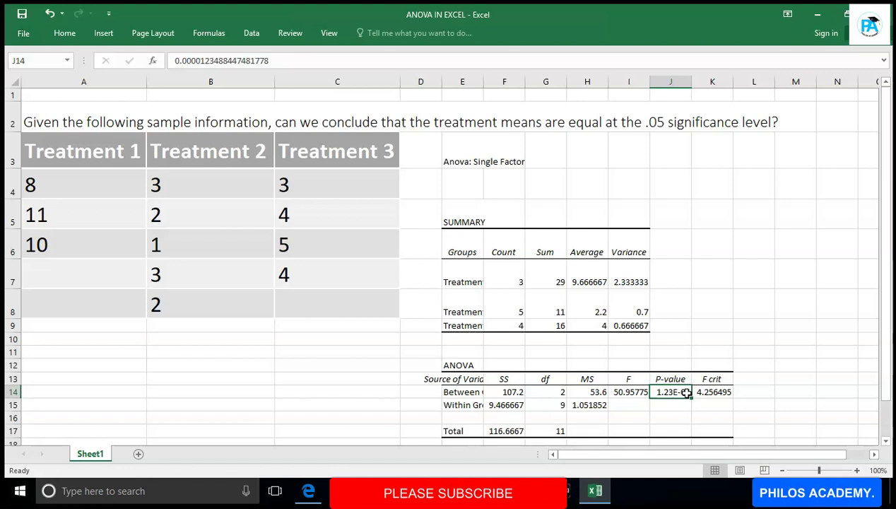
pyautogui.click(725, 380)
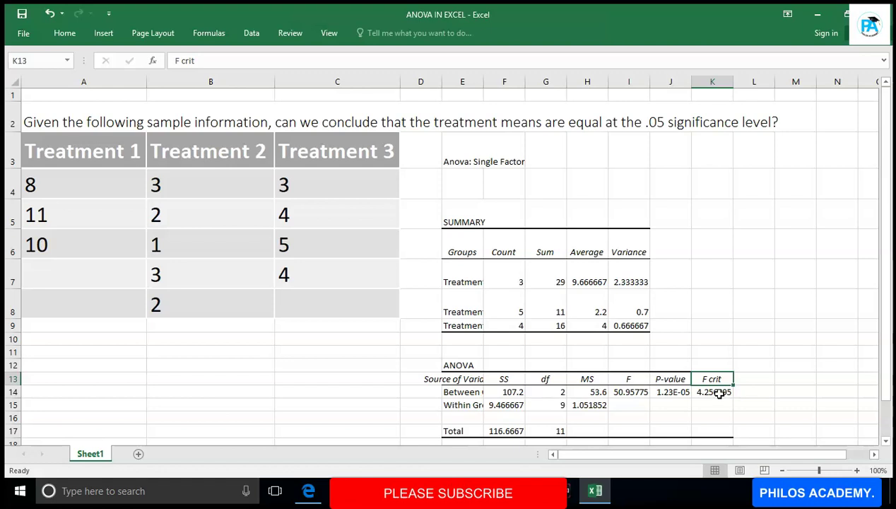
pyautogui.click(632, 380)
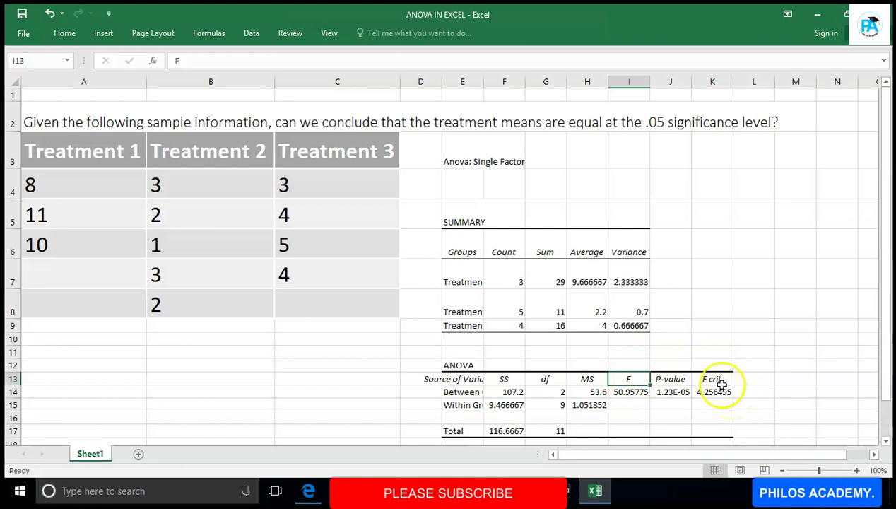
pyautogui.click(631, 393)
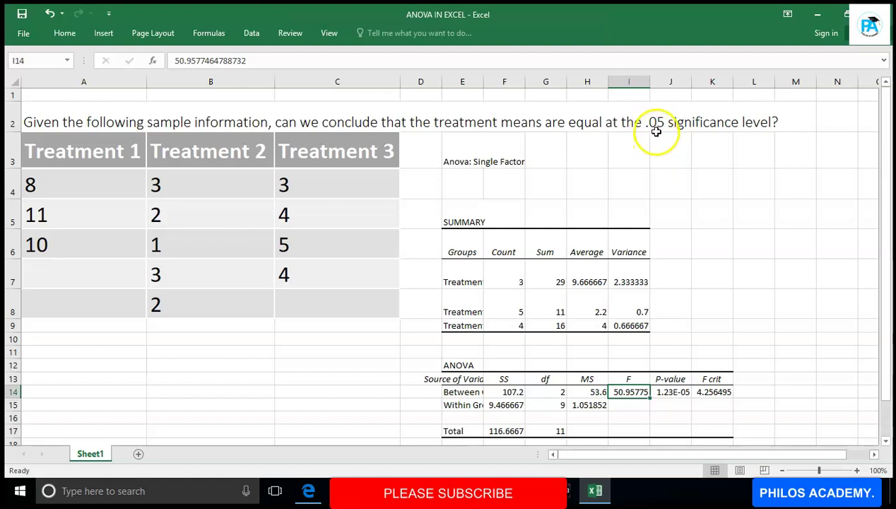
pyautogui.click(680, 392)
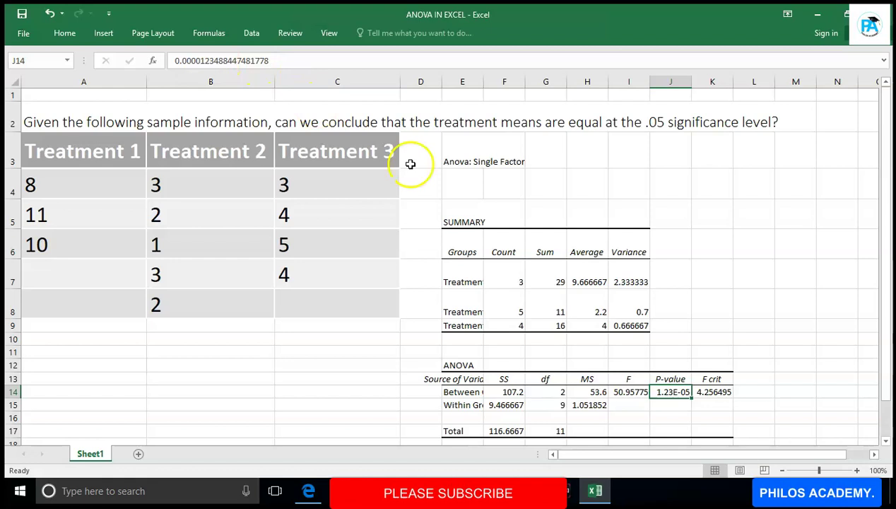
pyautogui.click(682, 398)
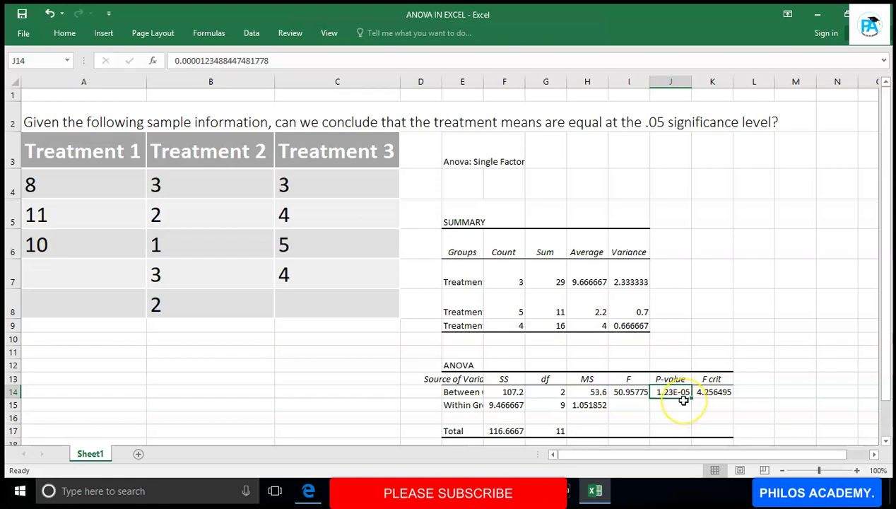